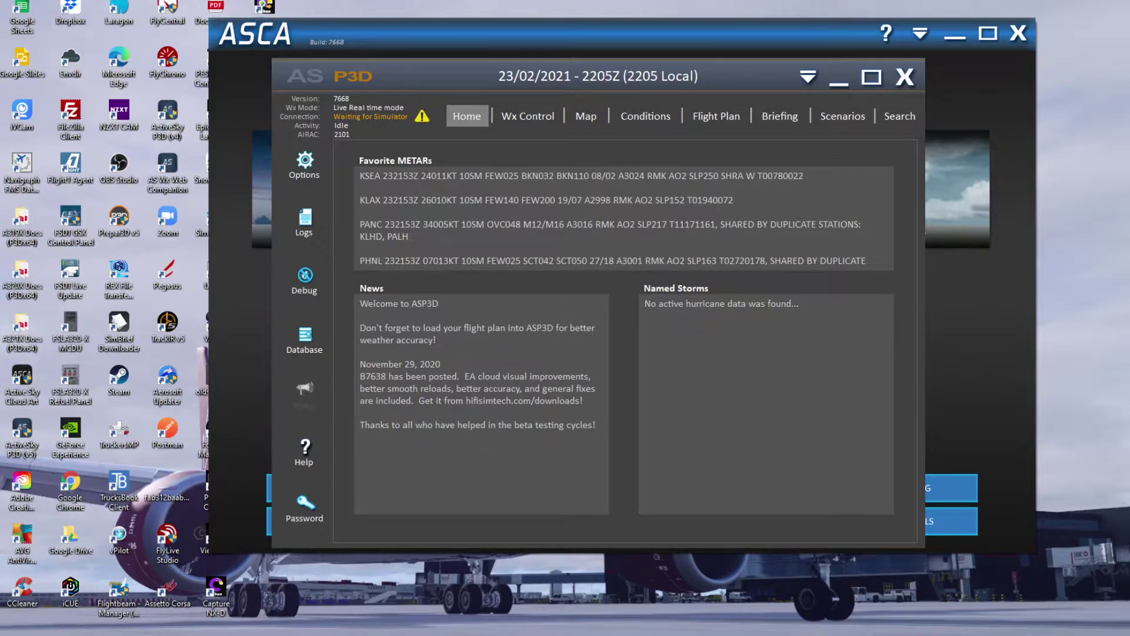
Open the Options settings, with the weather download interval at 5 minutes.
click(305, 165)
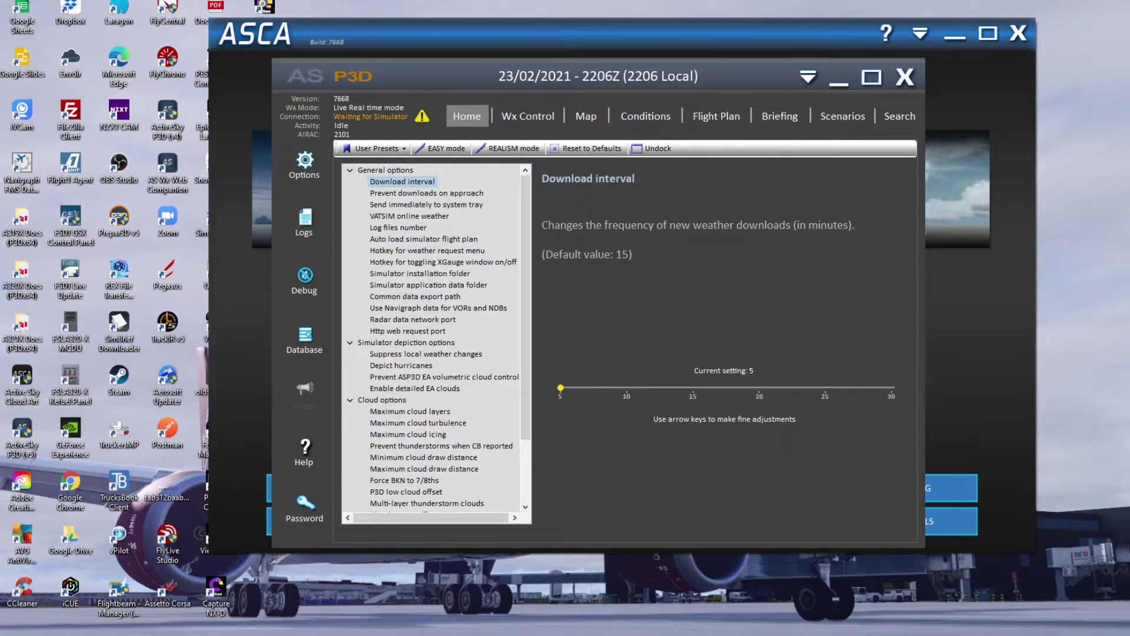
Set Maximum cloud layers to 3.
click(410, 411)
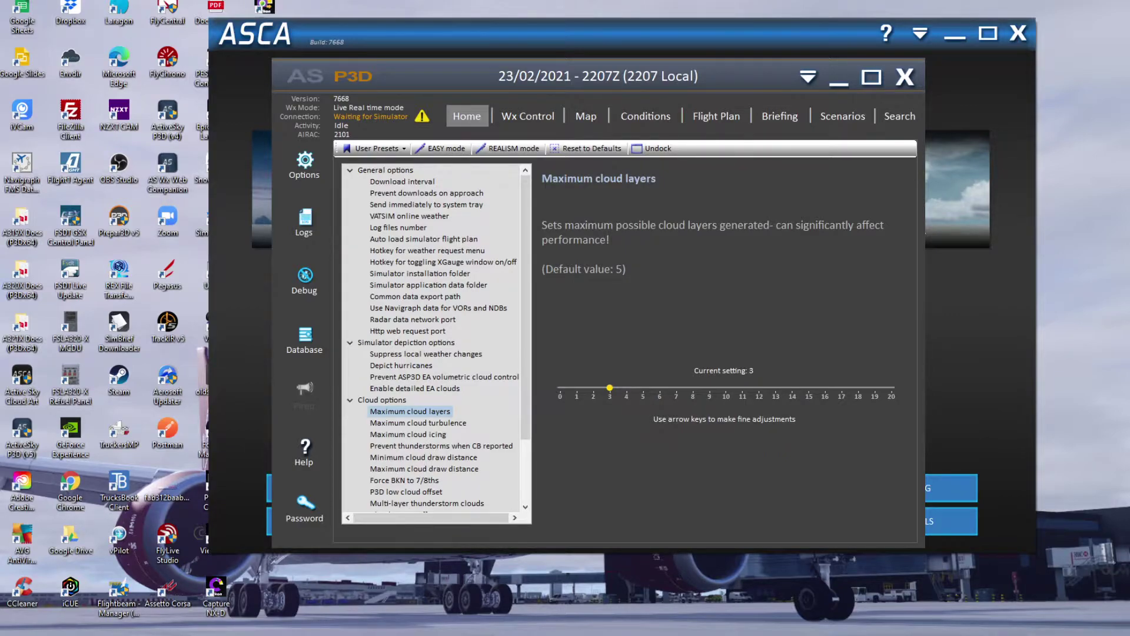
click(643, 387)
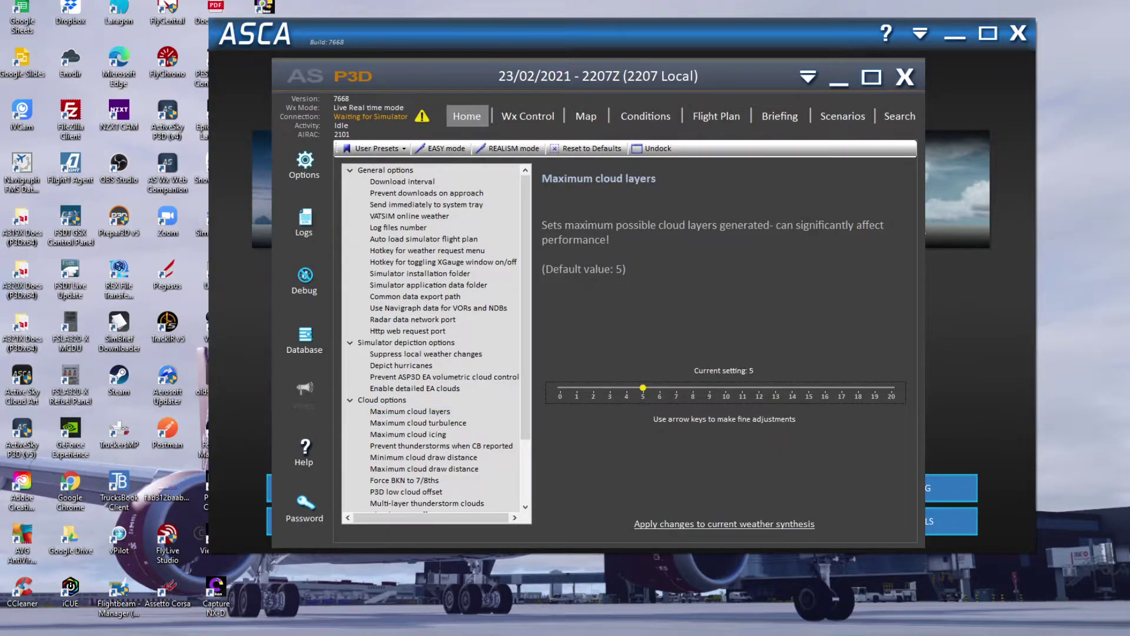
click(610, 387)
Check minimum cloud draw distance 60 and set maximum cloud draw distance to 110.
click(423, 458)
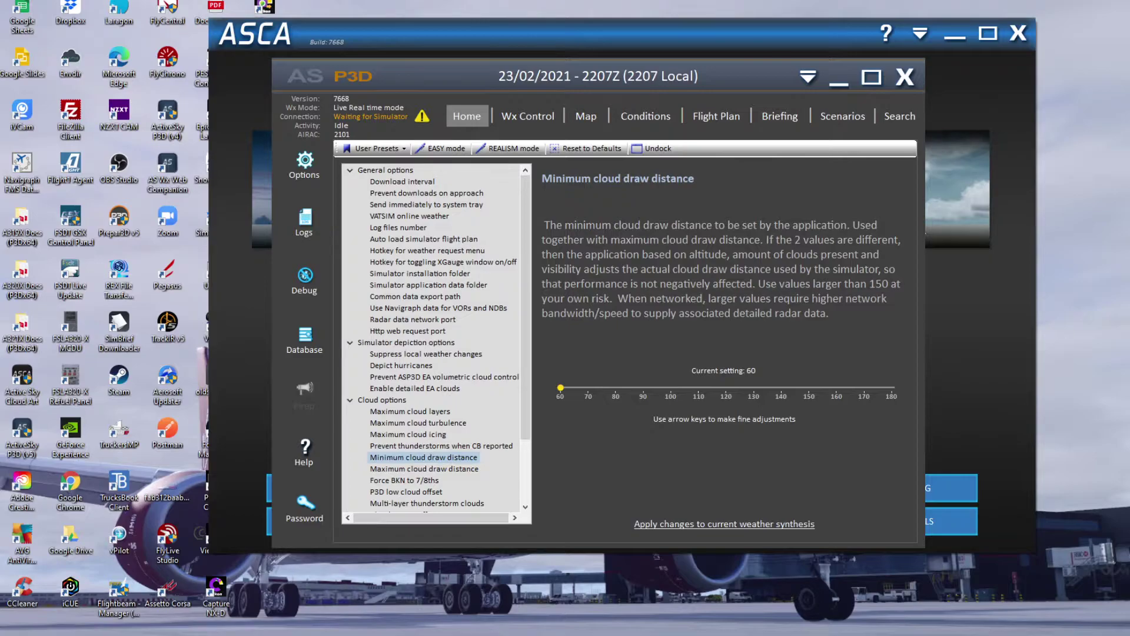
click(424, 469)
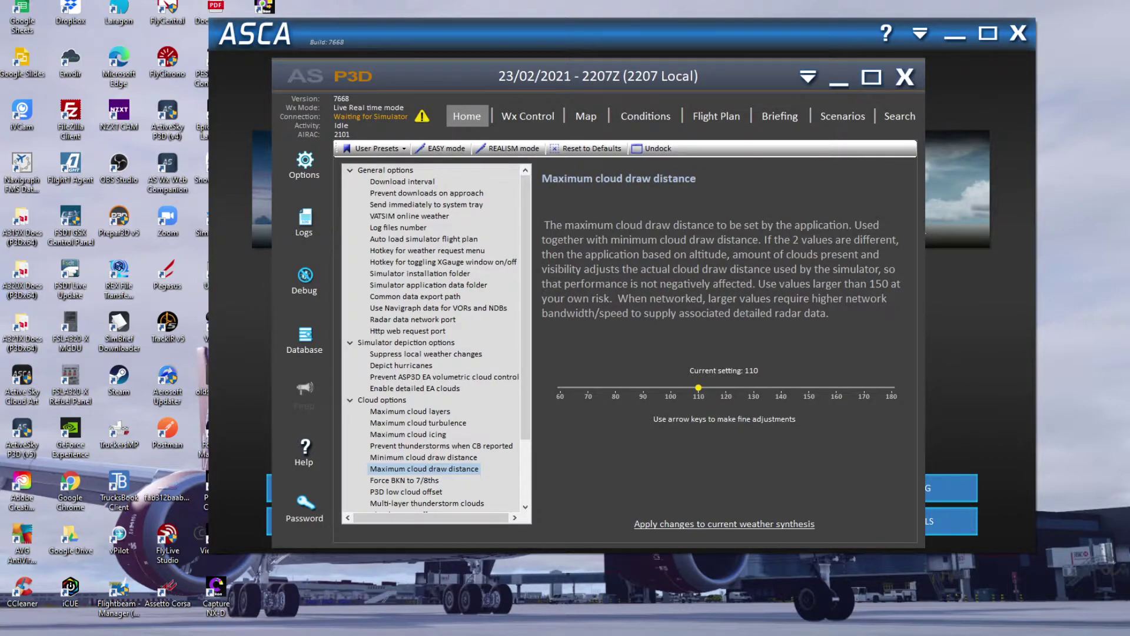
key(Right)
key(Right)
key(Right)
key(Right)
key(Right)
key(Right)
key(Right)
key(Right)
key(Right)
key(Right)
key(Left)
key(Left)
key(Left)
key(Left)
key(Left)
key(Left)
key(Left)
key(Left)
key(Left)
key(Left)
key(Left)
key(Left)
key(Left)
key(Left)
key(Left)
key(Left)
key(Left)
key(Left)
key(Tab)
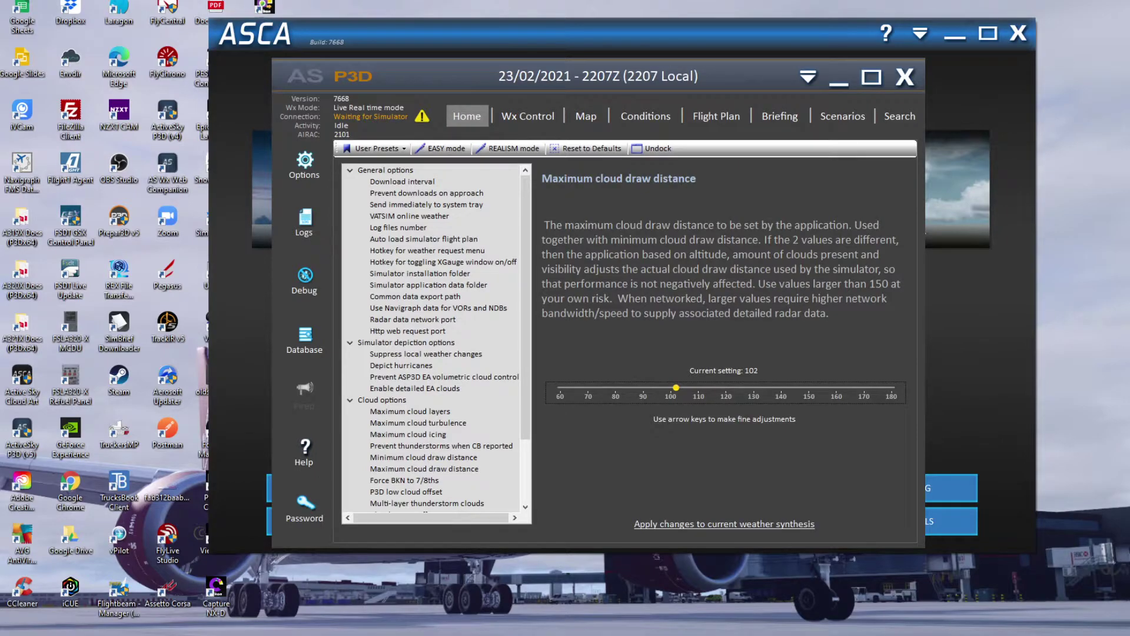
key(Right)
key(Right)
key(Right)
key(Right)
key(Right)
key(Right)
key(Right)
key(Right)
Leave multi-layer thunderstorm clouds enabled and set Maximum wind turbulence to 20 under Wind options.
click(427, 503)
scroll(426, 504, down, 1)
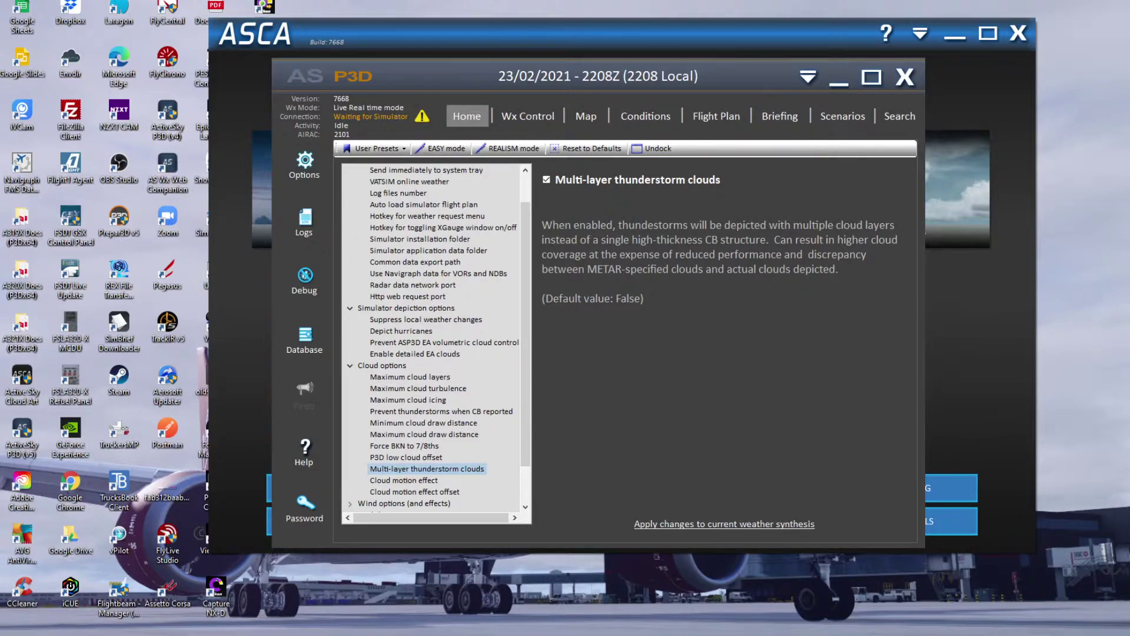
key(Down)
key(Down)
key(Down)
key(Right)
key(Down)
key(Down)
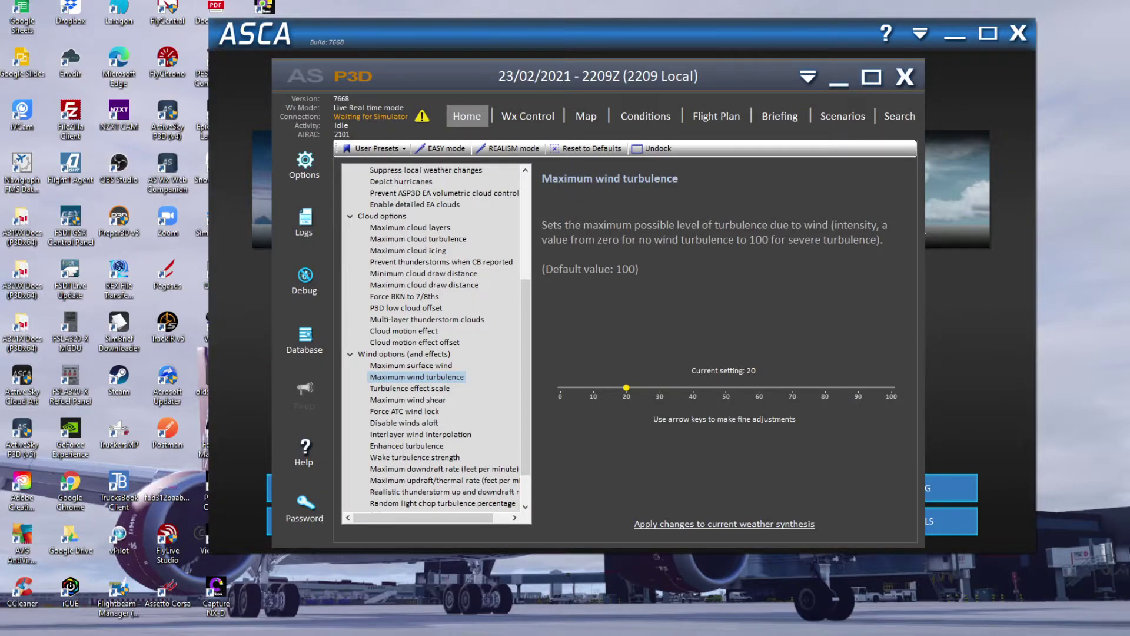
Select Turbulence effect scale and set it to 10.
click(410, 388)
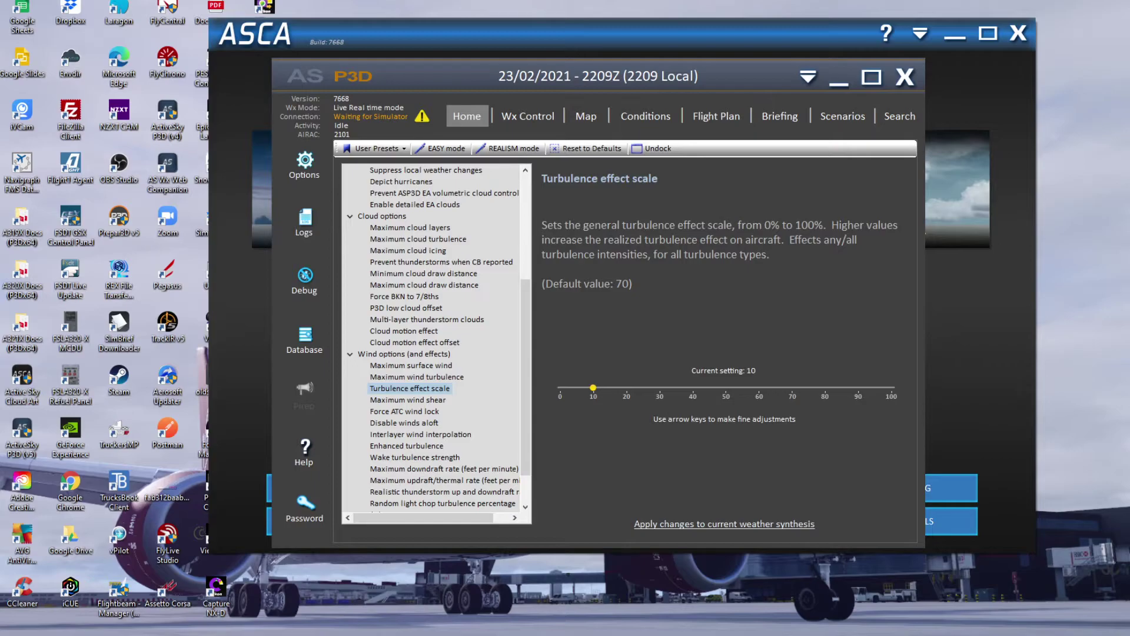
Select Application startup sounds under Audio options to switch them off.
click(417, 411)
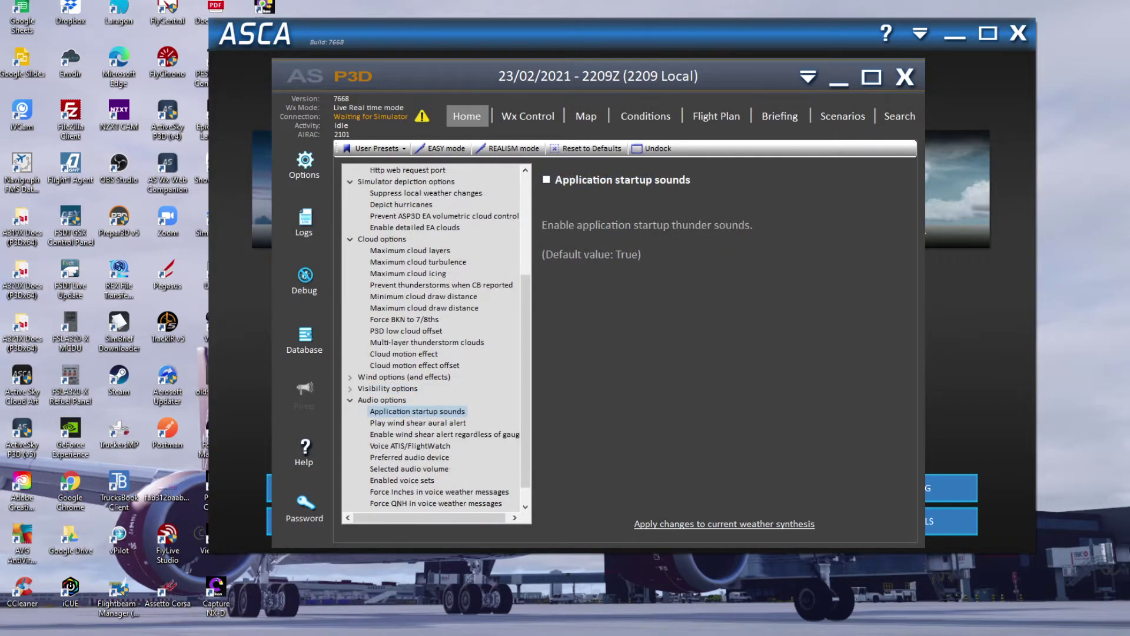